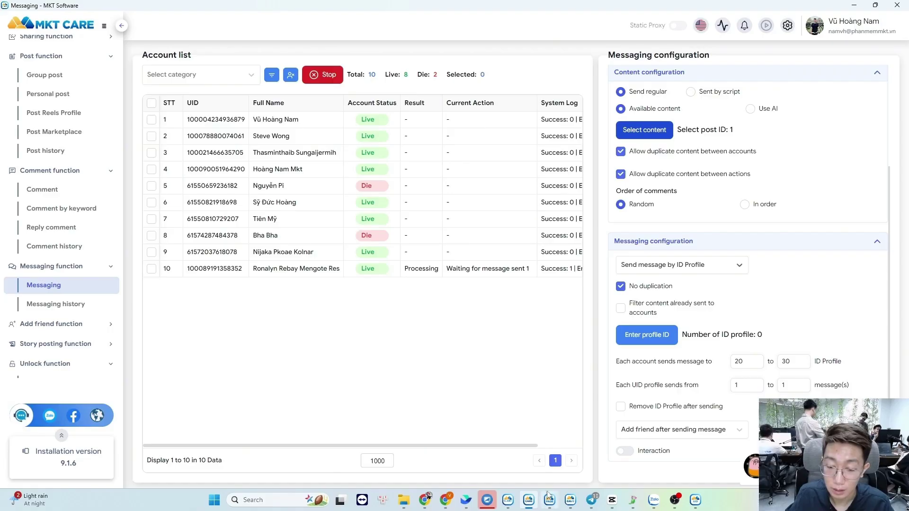
# - Bring up the Study in USA Facebook group page in Chrome and scroll through it
pyautogui.moveTo(521, 500)
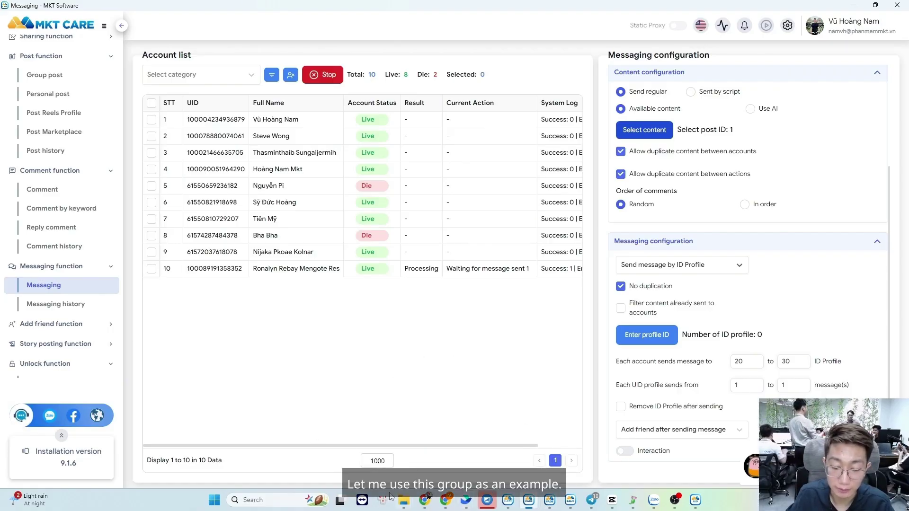
pyautogui.click(425, 499)
pyautogui.scroll(-1, 35, 207)
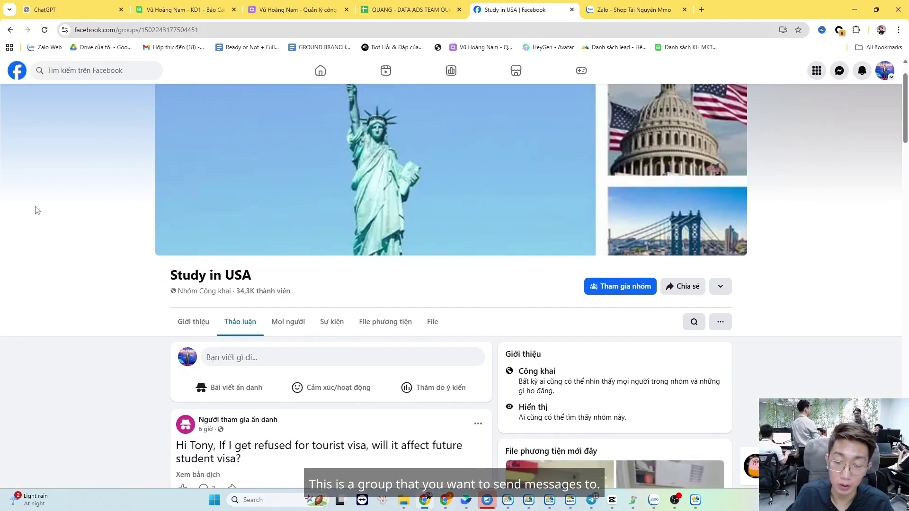
pyautogui.scroll(-4, 343, 237)
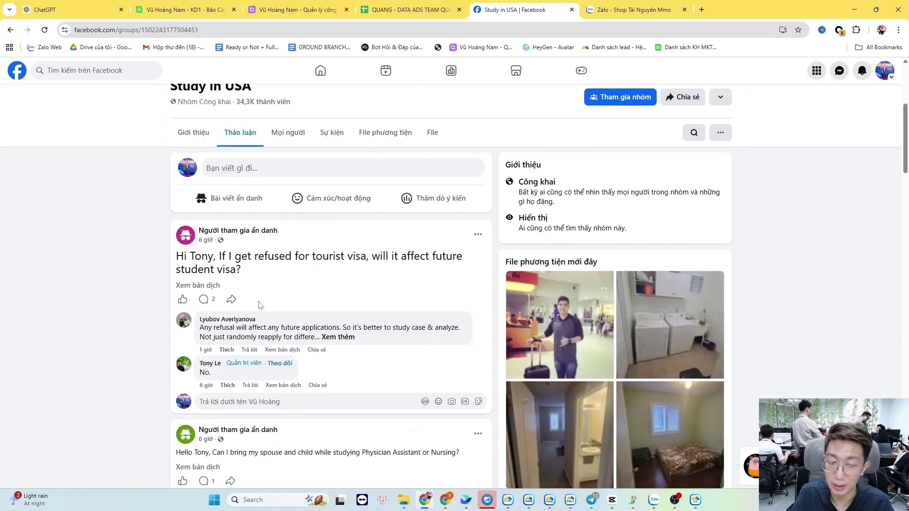
pyautogui.scroll(-10, 260, 305)
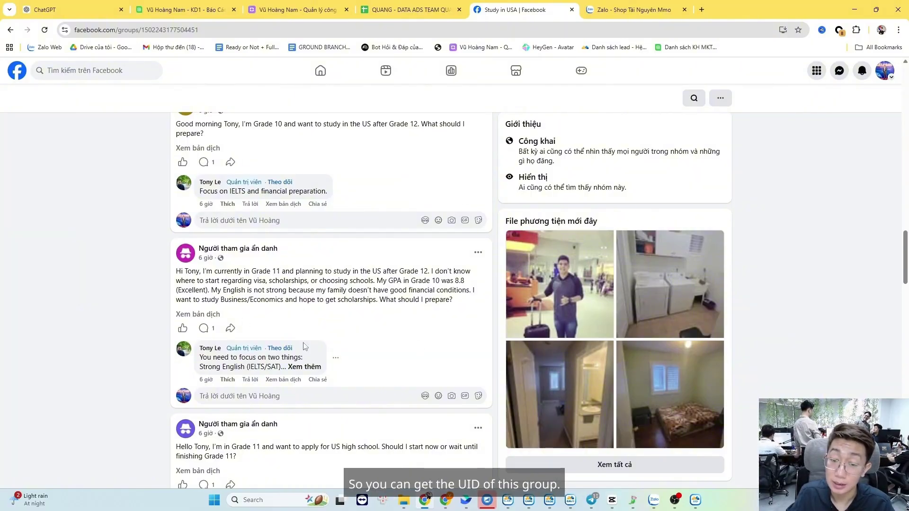
# - Select the numeric group ID in the group page's address bar
pyautogui.click(165, 29)
pyautogui.moveTo(179, 30); pyautogui.dragTo(235, 32)
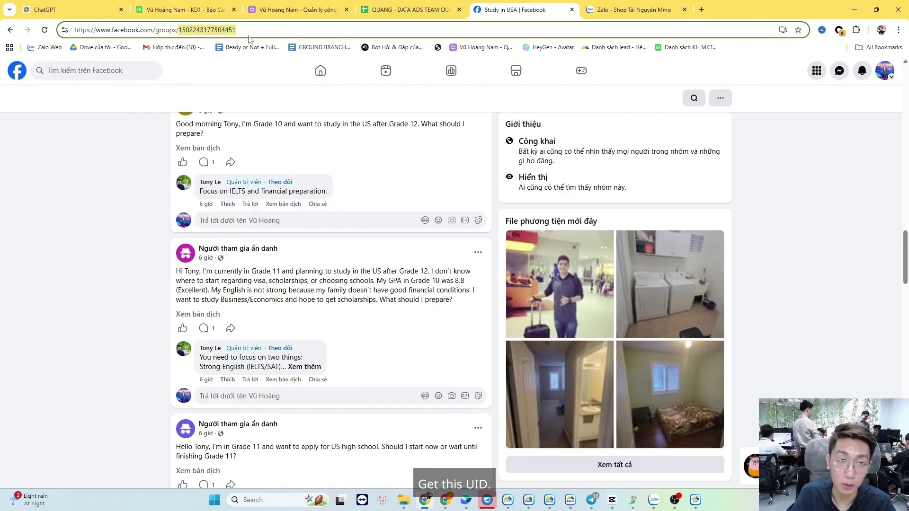
pyautogui.moveTo(539, 508)
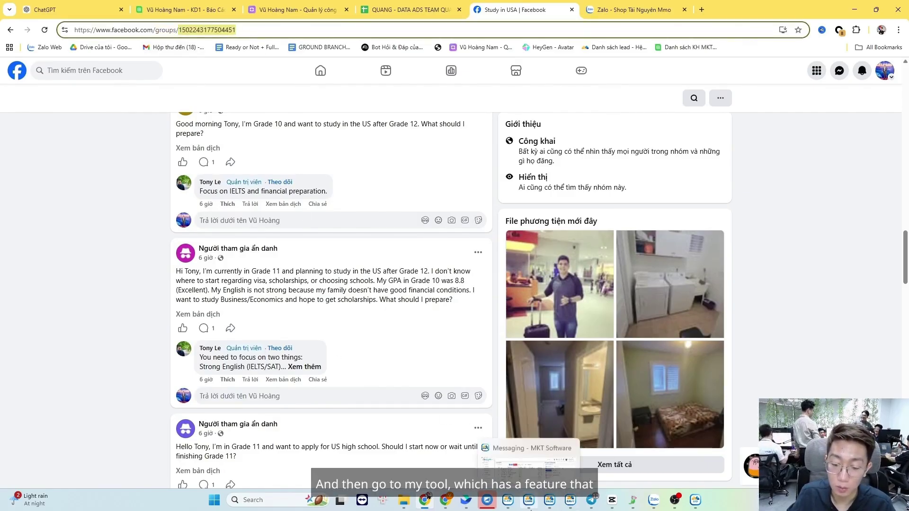
pyautogui.click(703, 507)
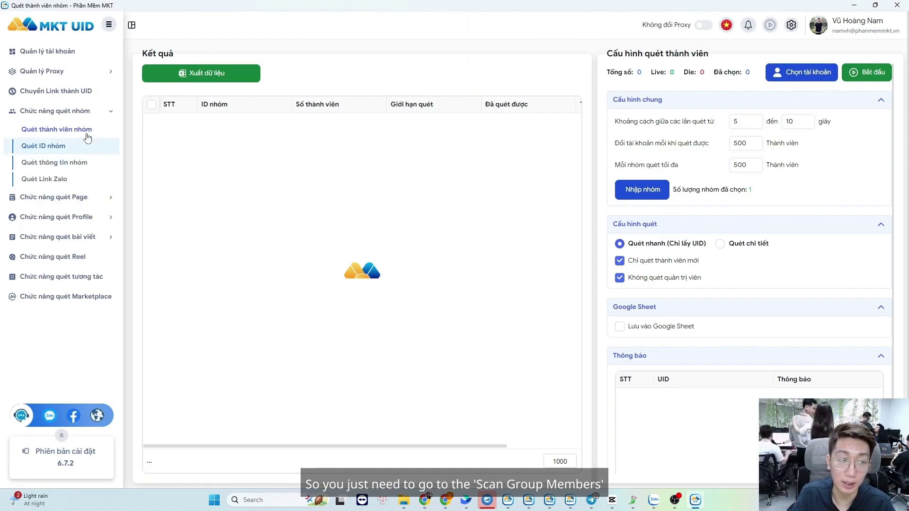
# - Switch the MKT UID interface language to English
pyautogui.click(784, 75)
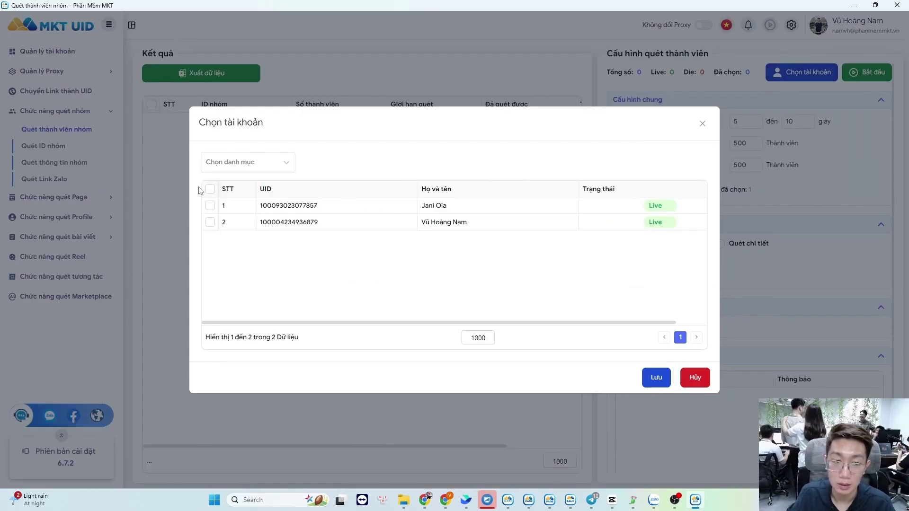
pyautogui.click(703, 123)
pyautogui.click(727, 25)
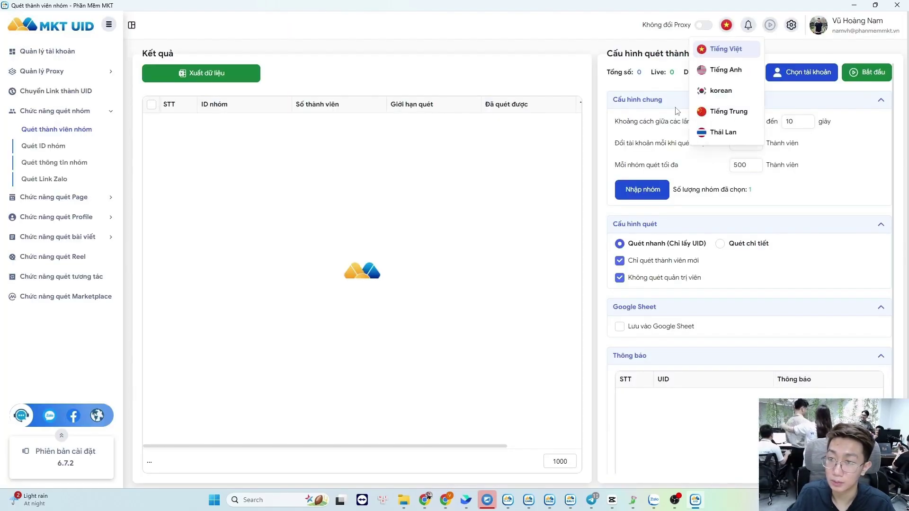
pyautogui.click(724, 69)
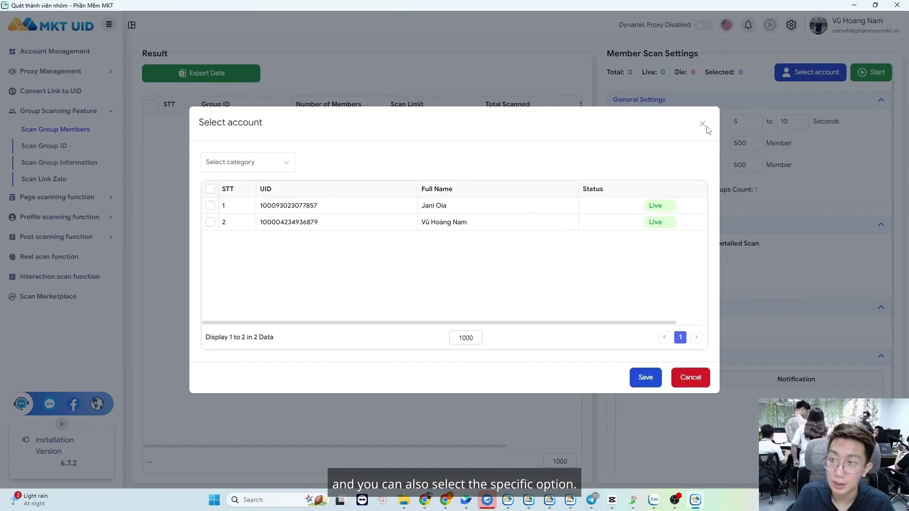
# - Choose the second Facebook account as the scanning account and save
pyautogui.click(786, 72)
pyautogui.click(210, 205)
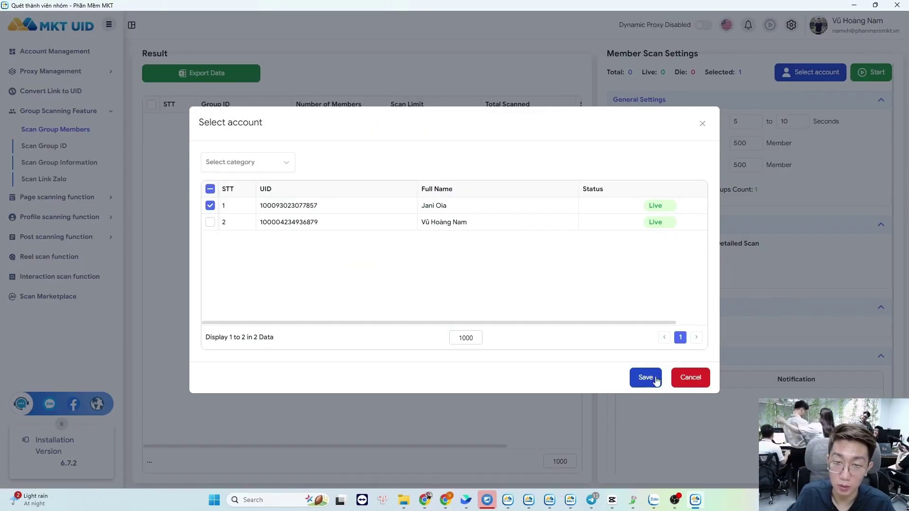
pyautogui.click(210, 206)
pyautogui.click(210, 222)
pyautogui.click(645, 378)
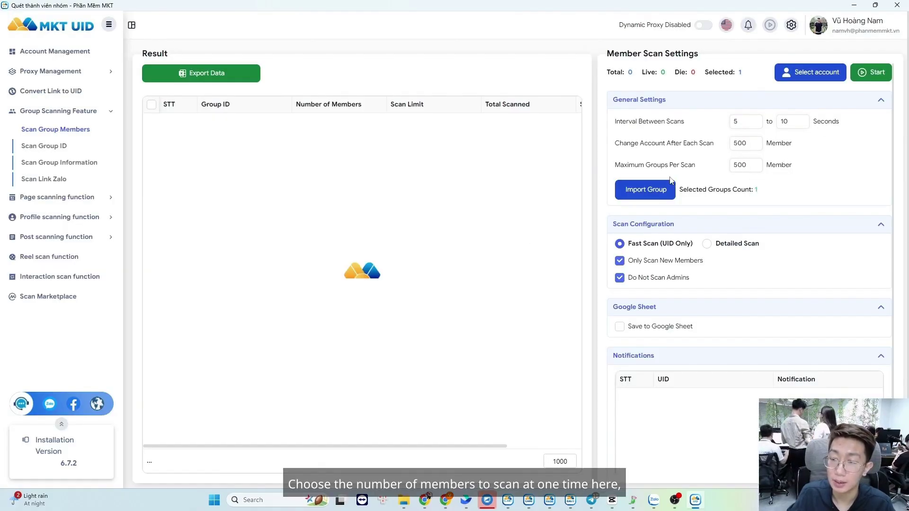
# - Replace the Import Group field's contents with the copied group ID
pyautogui.click(663, 190)
pyautogui.hotkey('ctrl', 'a')
pyautogui.hotkey('ctrl', 'v')
pyautogui.click(454, 339)
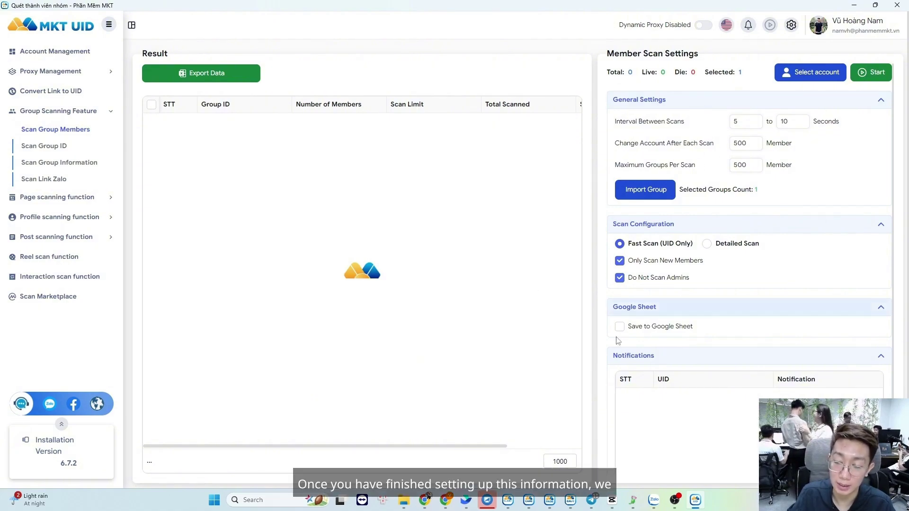
pyautogui.click(876, 72)
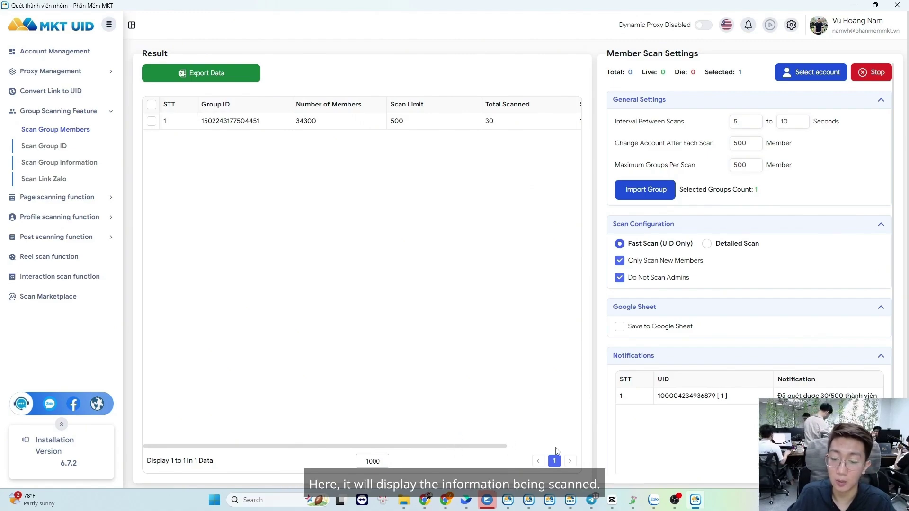
pyautogui.moveTo(499, 446); pyautogui.dragTo(571, 447)
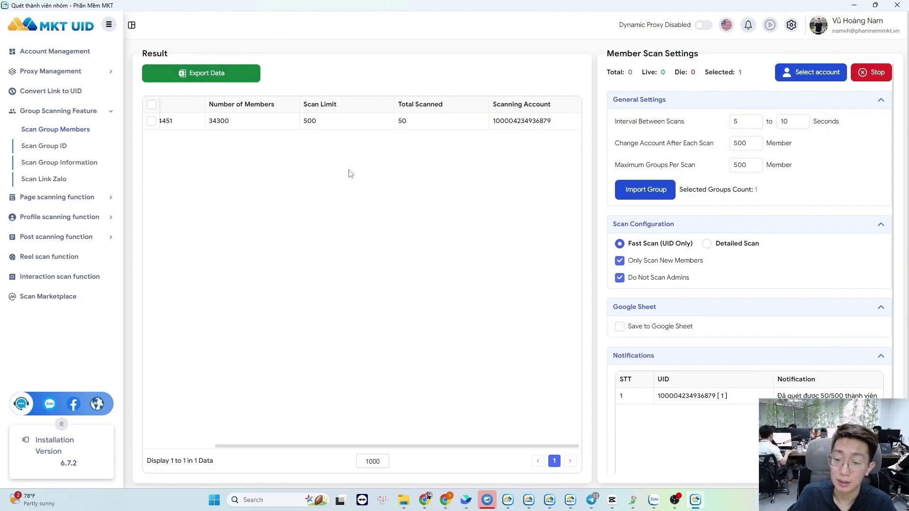
# - Stop the scan and export the 50 member UIDs as 'member usa' into ảnh cá nhân
pyautogui.click(878, 73)
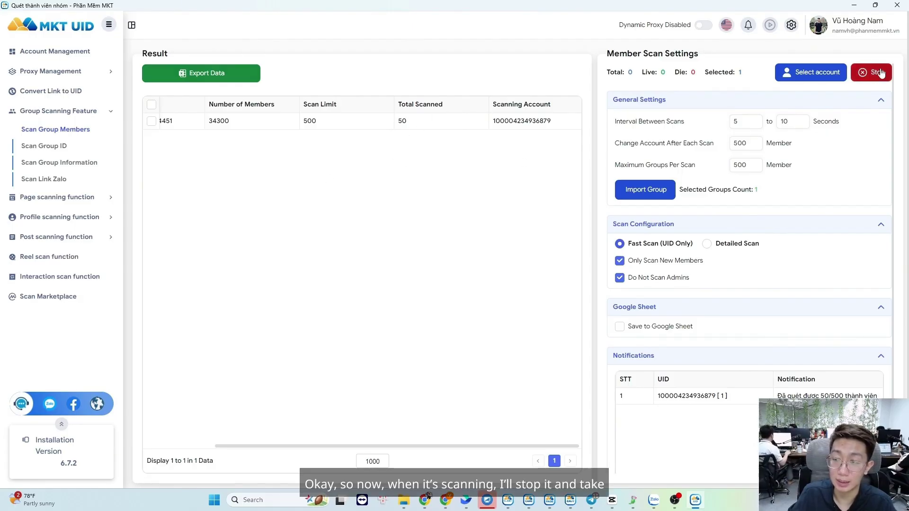
pyautogui.click(151, 121)
pyautogui.click(208, 72)
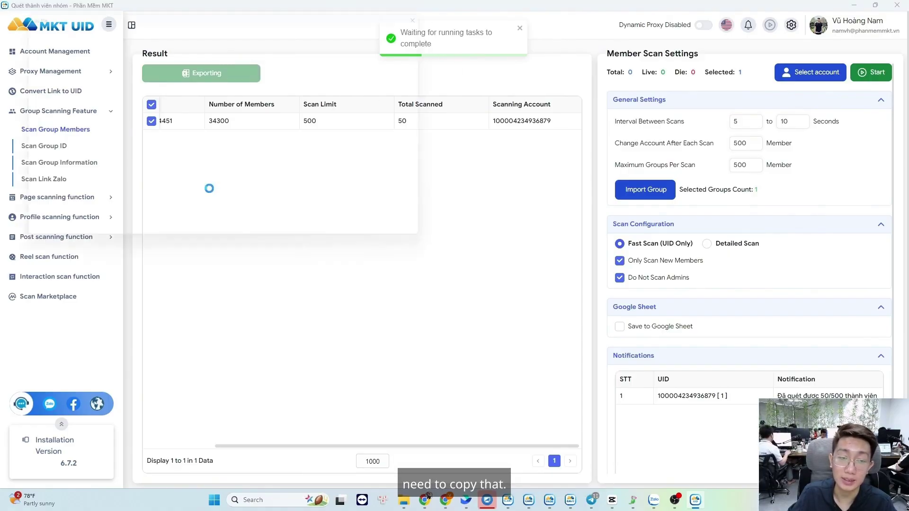
pyautogui.write('member usa')
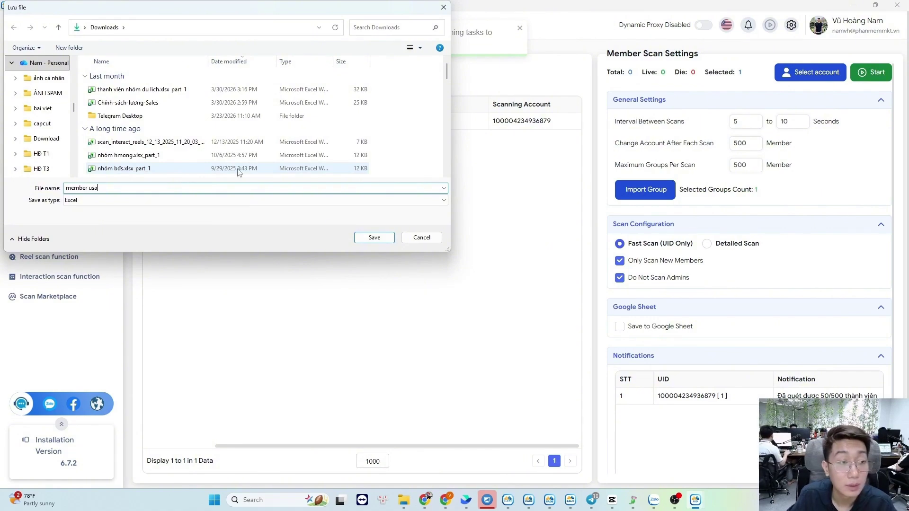
pyautogui.click(47, 79)
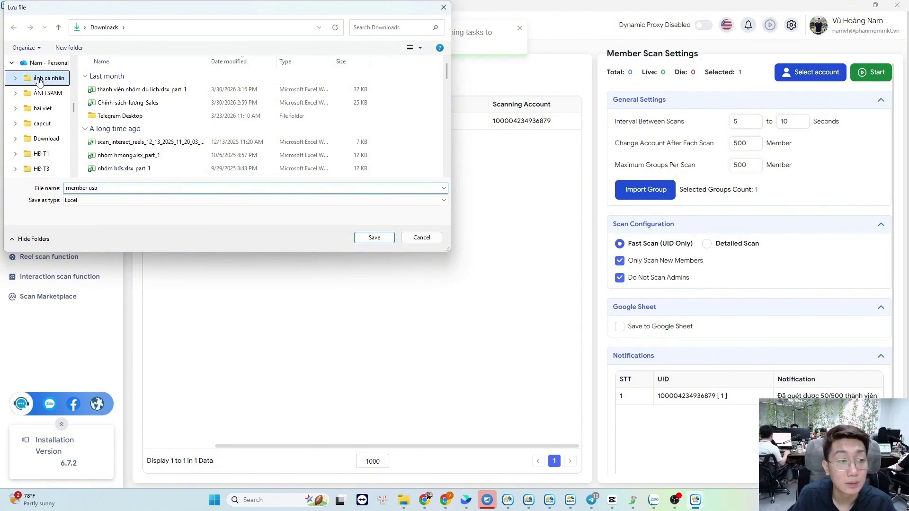
pyautogui.click(375, 238)
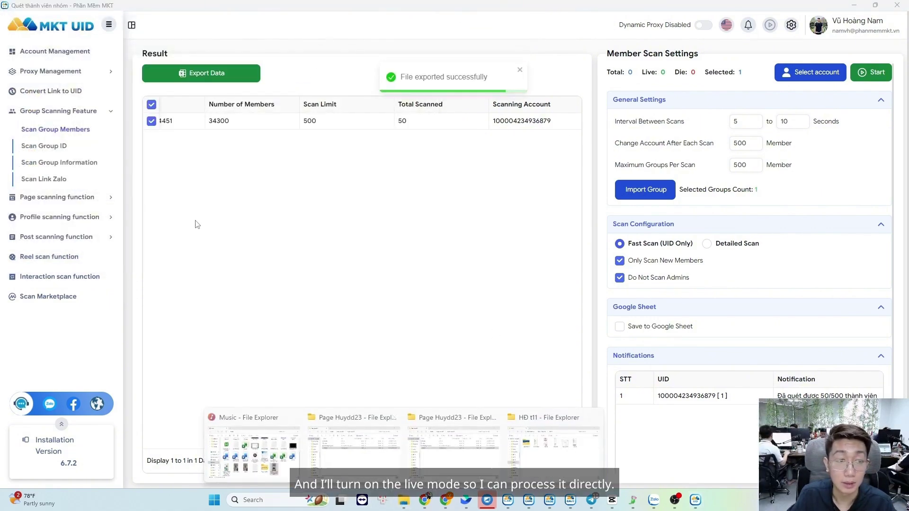
# - Open member usa.xlsx_part_1 from the ảnh cá nhân folder in Excel
pyautogui.click(293, 432)
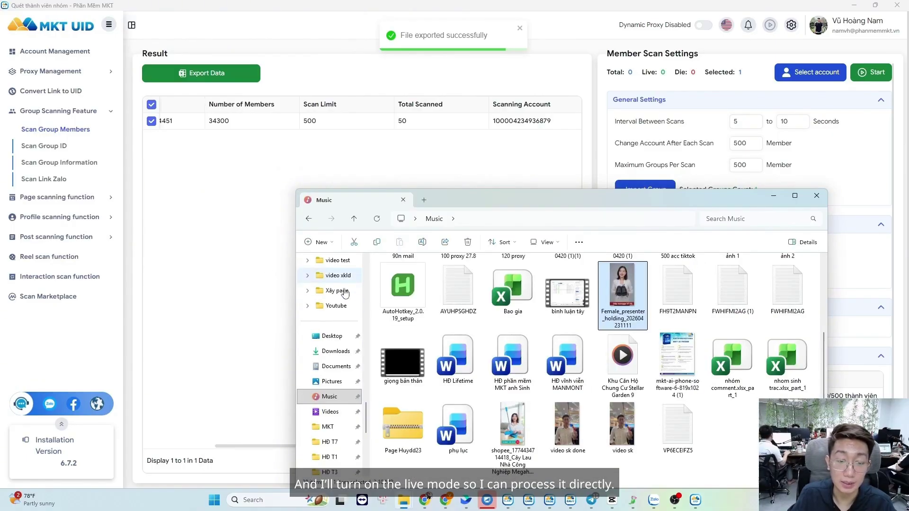
pyautogui.scroll(5, 345, 294)
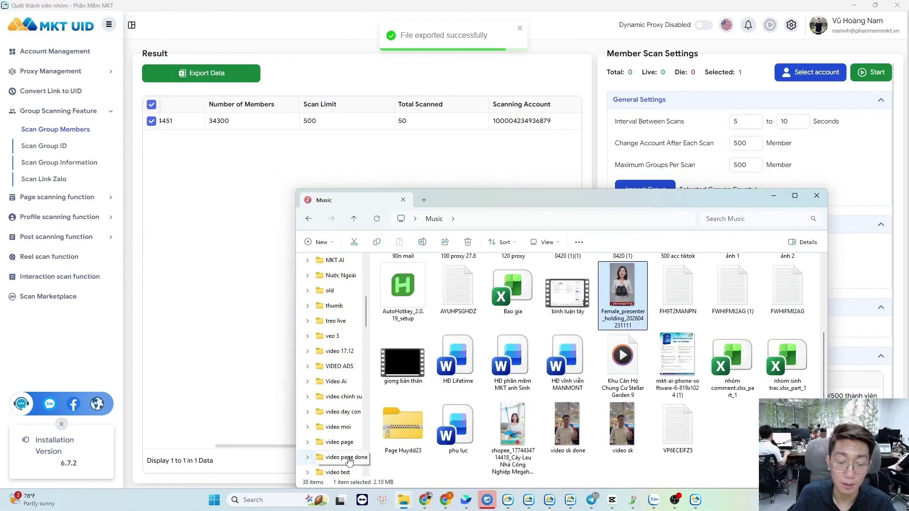
pyautogui.scroll(5, 348, 445)
pyautogui.click(340, 309)
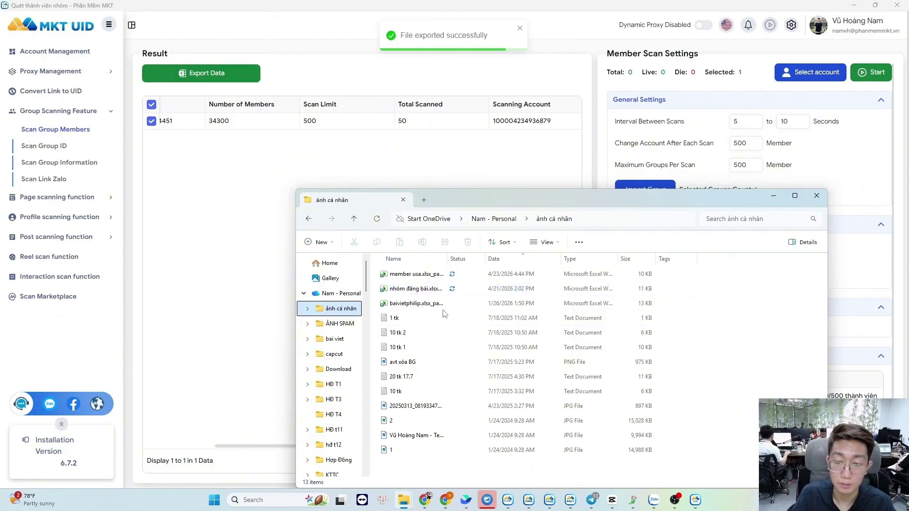
pyautogui.click(426, 274)
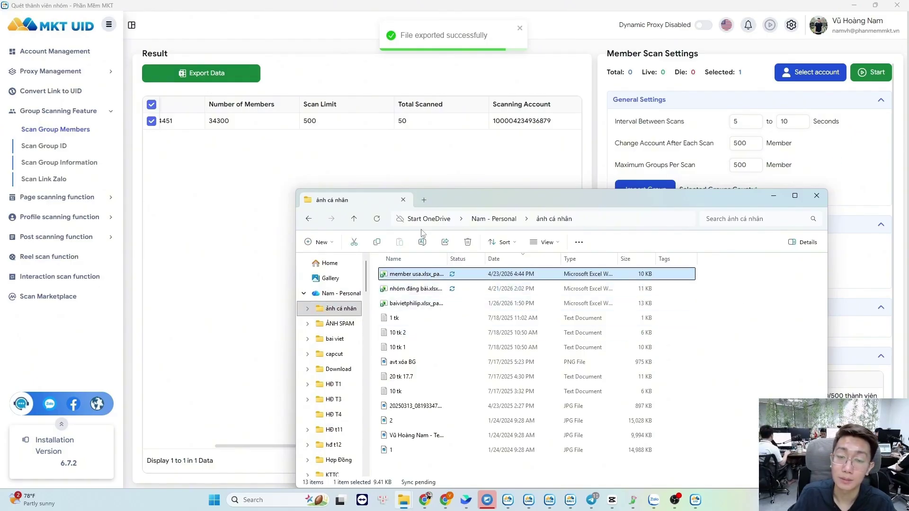
pyautogui.press('Return')
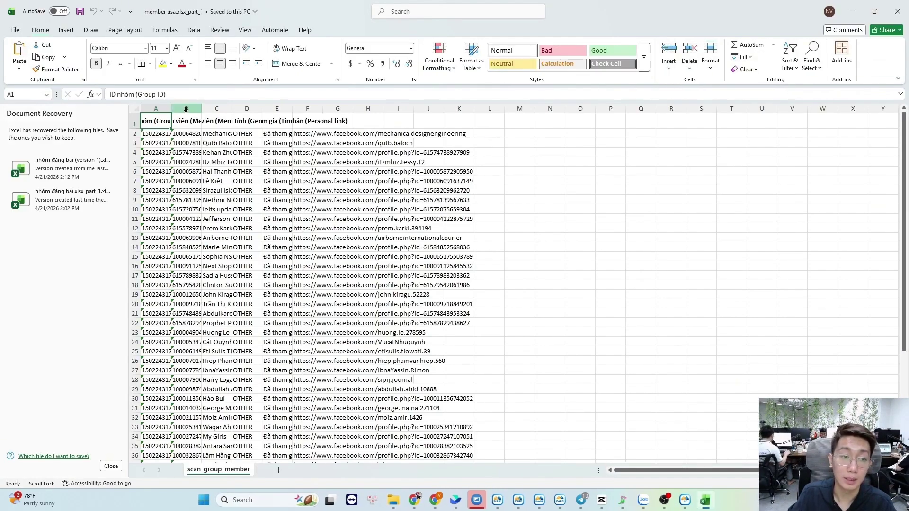
# - Auto-fit and resize columns A–E to show group IDs, member UIDs, names and join times
pyautogui.doubleClick(171, 109)
pyautogui.doubleClick(288, 109)
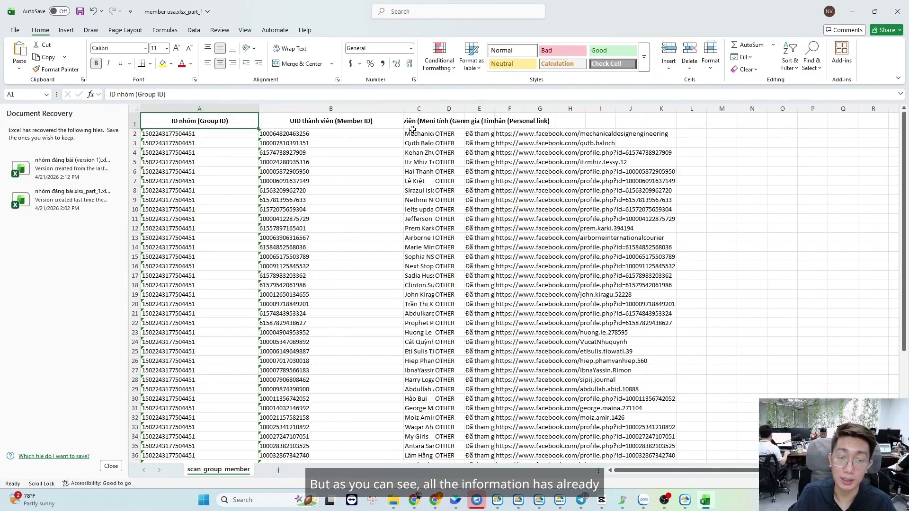
pyautogui.moveTo(403, 108); pyautogui.dragTo(346, 108)
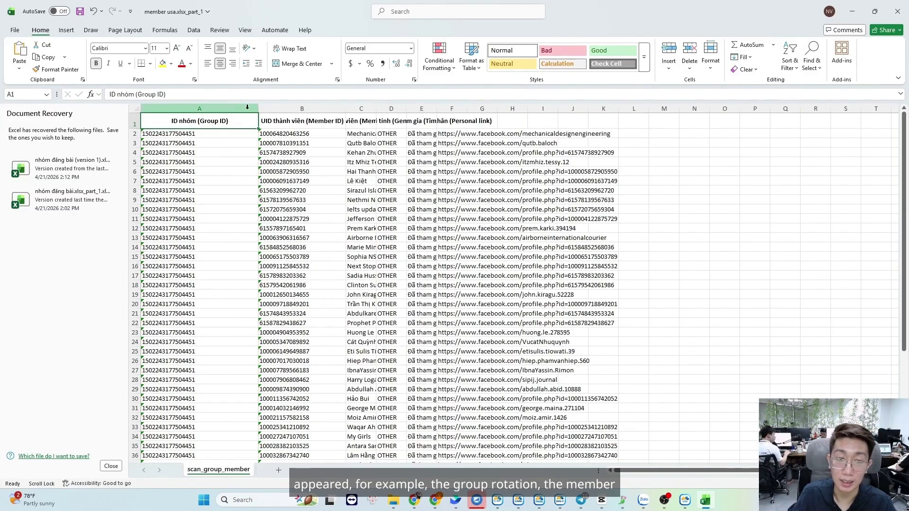
pyautogui.moveTo(199, 200); pyautogui.dragTo(199, 333)
pyautogui.moveTo(284, 162); pyautogui.dragTo(303, 351)
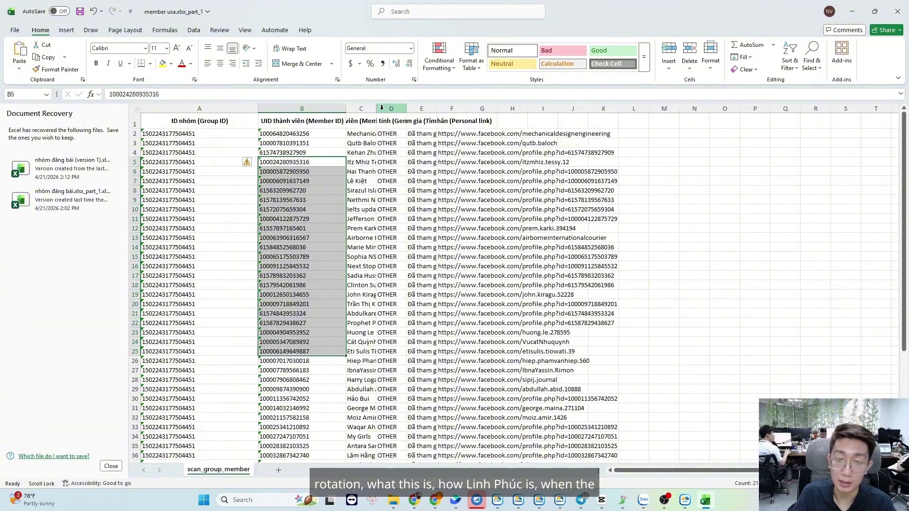
pyautogui.moveTo(377, 109); pyautogui.dragTo(466, 109)
pyautogui.moveTo(511, 152); pyautogui.dragTo(512, 454)
pyautogui.moveTo(528, 109); pyautogui.dragTo(623, 113)
pyautogui.moveTo(535, 142); pyautogui.dragTo(490, 443)
# - Select and copy the 50 member UIDs in B2:B51
pyautogui.click(543, 254)
pyautogui.scroll(1, 520, 265)
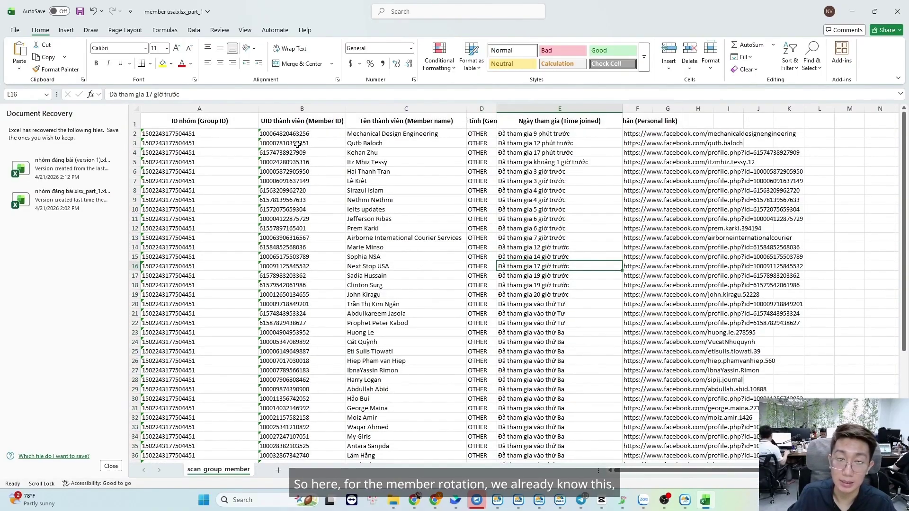
pyautogui.moveTo(298, 135)
pyautogui.mouseDown()
pyautogui.moveTo(290, 454)
pyautogui.moveTo(278, 457)
pyautogui.moveTo(279, 1)
pyautogui.moveTo(282, 203)
pyautogui.moveTo(328, 20)
pyautogui.moveTo(308, 132)
pyautogui.mouseUp()
pyautogui.hotkey('ctrl', 'c')
pyautogui.scroll(6, 454, 362)
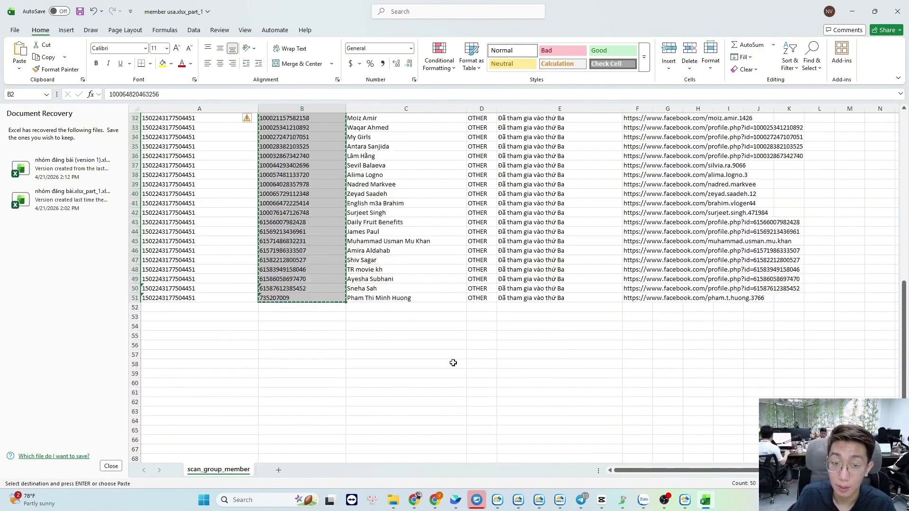
pyautogui.scroll(10, 453, 363)
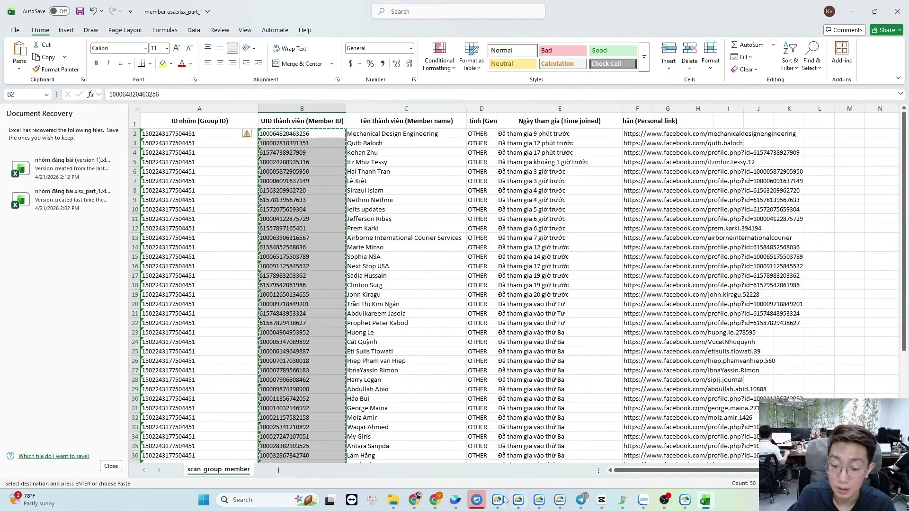
# - Bring up MKT Care's Messaging page with its messaging-mode choices
pyautogui.click(434, 499)
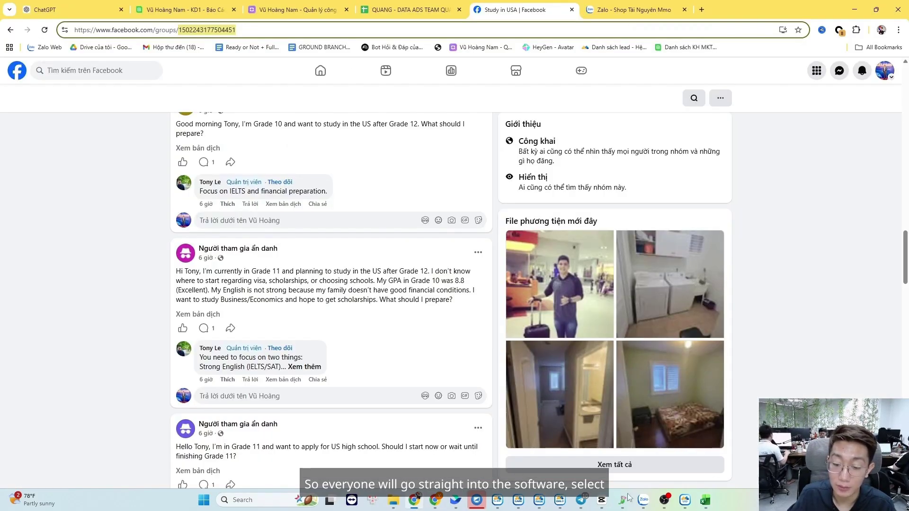
pyautogui.click(560, 500)
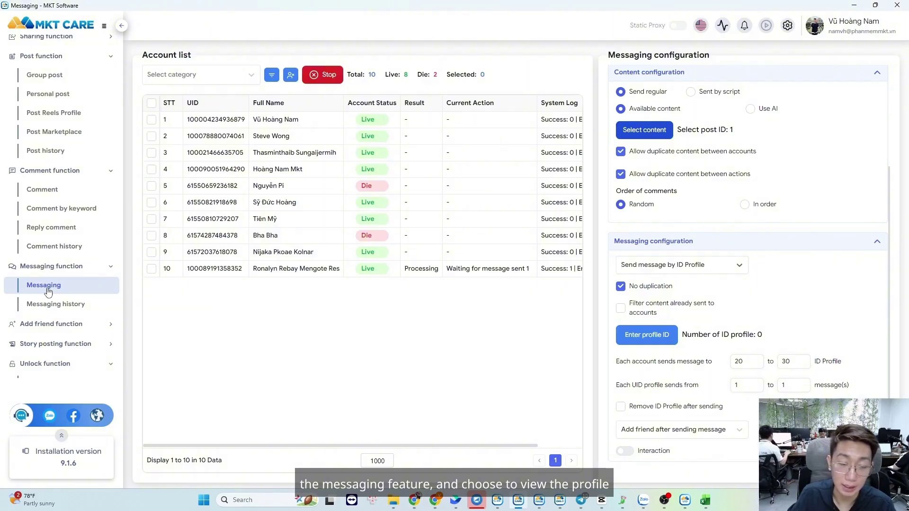
pyautogui.click(686, 269)
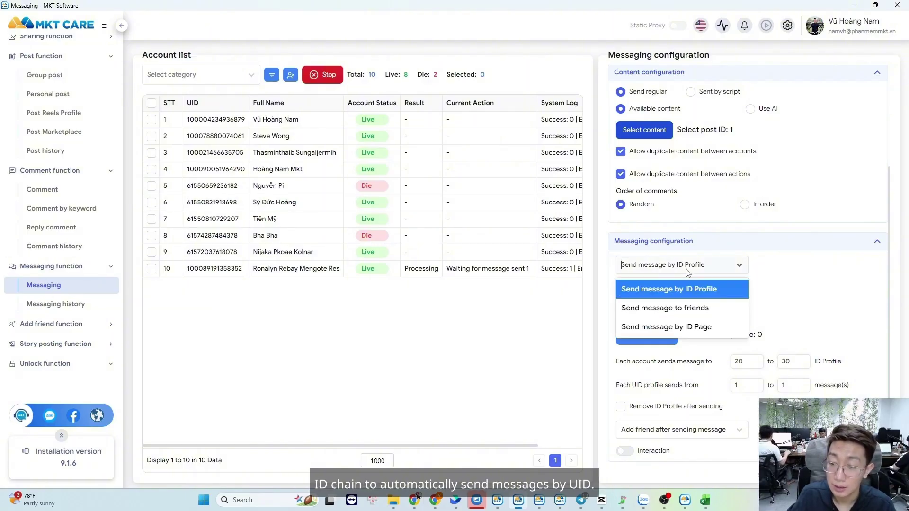
# - Keep 'Send message by ID Profile' and paste the 50 member UIDs into the profile list, then save
pyautogui.click(679, 292)
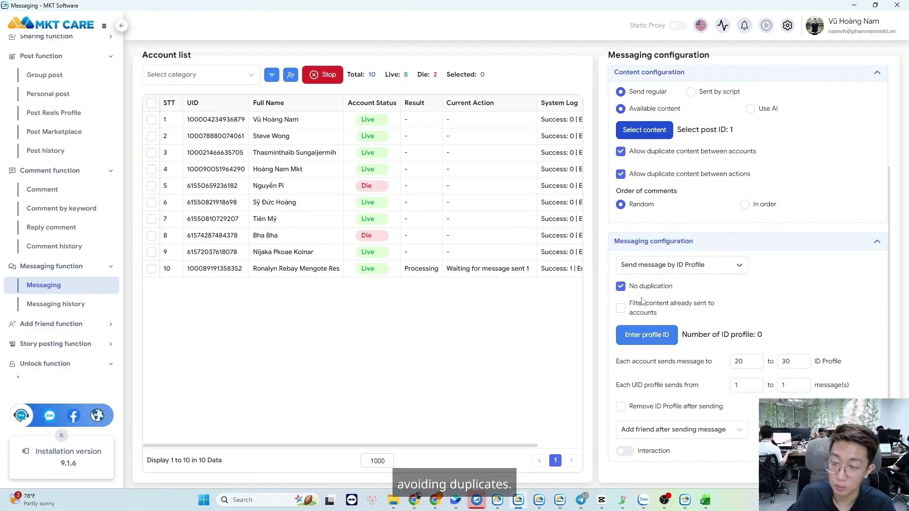
pyautogui.click(647, 335)
pyautogui.click(365, 249)
pyautogui.hotkey('ctrl', 'v')
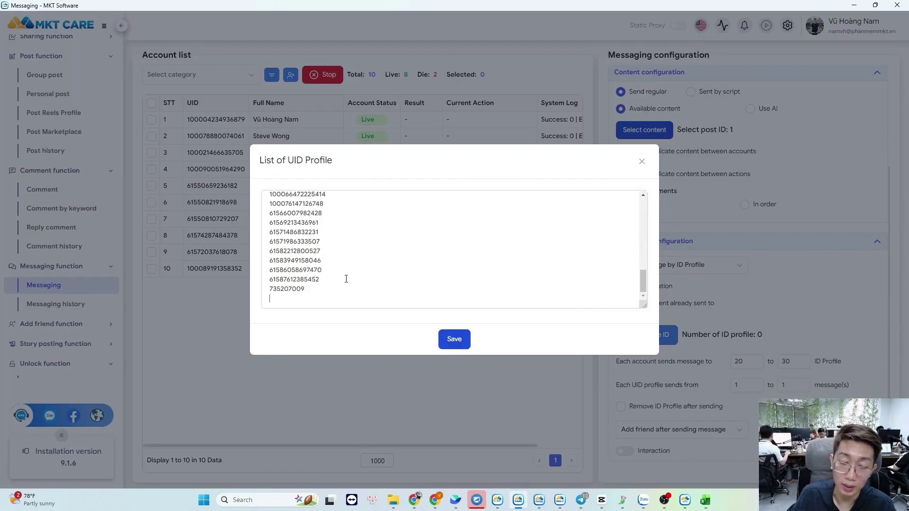
pyautogui.click(450, 339)
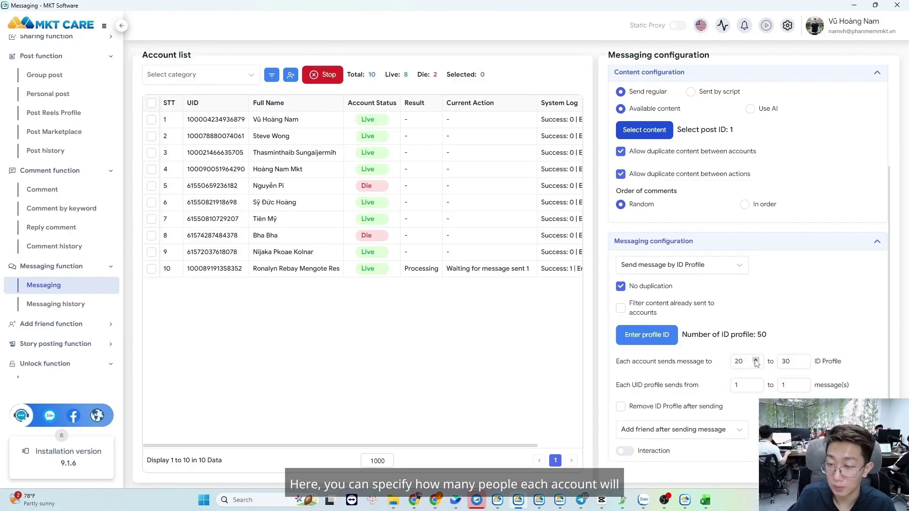
# - Set each account to message 2–3 profiles, 1 message per UID, removing IDs after sending
pyautogui.moveTo(745, 362); pyautogui.dragTo(723, 367)
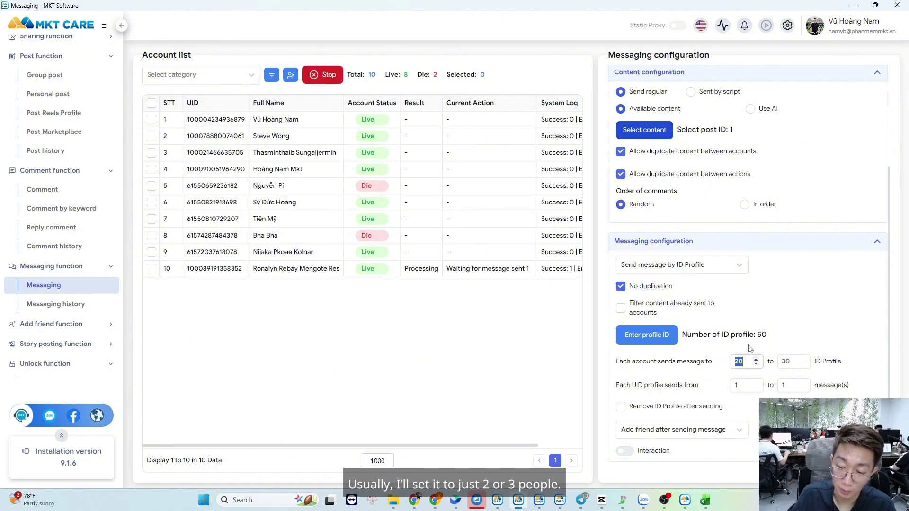
pyautogui.write('2')
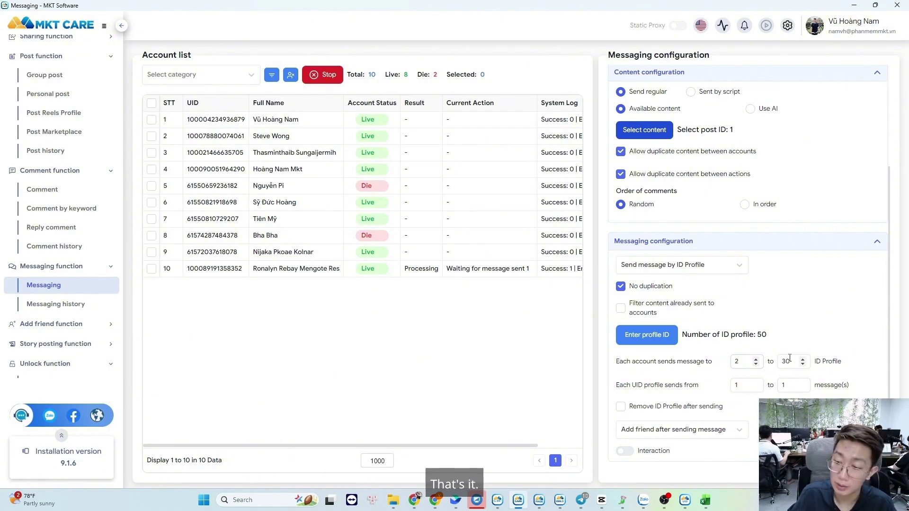
pyautogui.press('BackSpace')
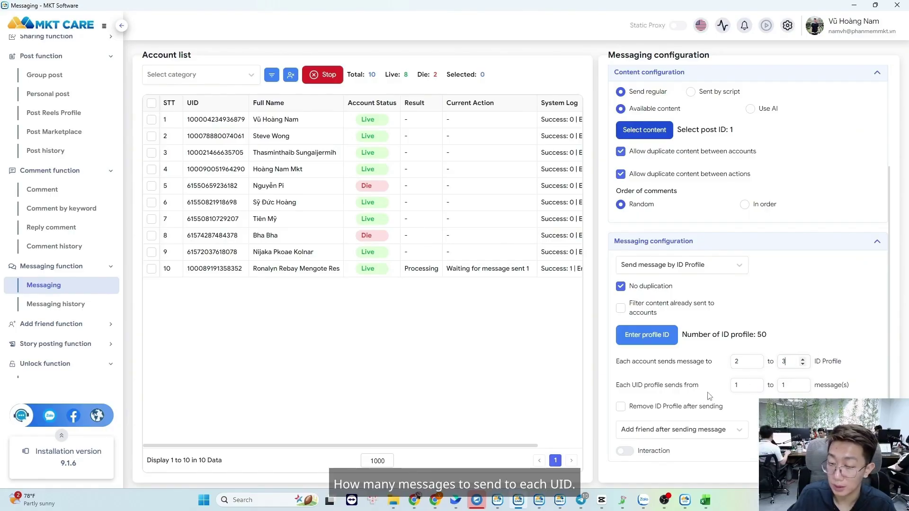
pyautogui.click(736, 385)
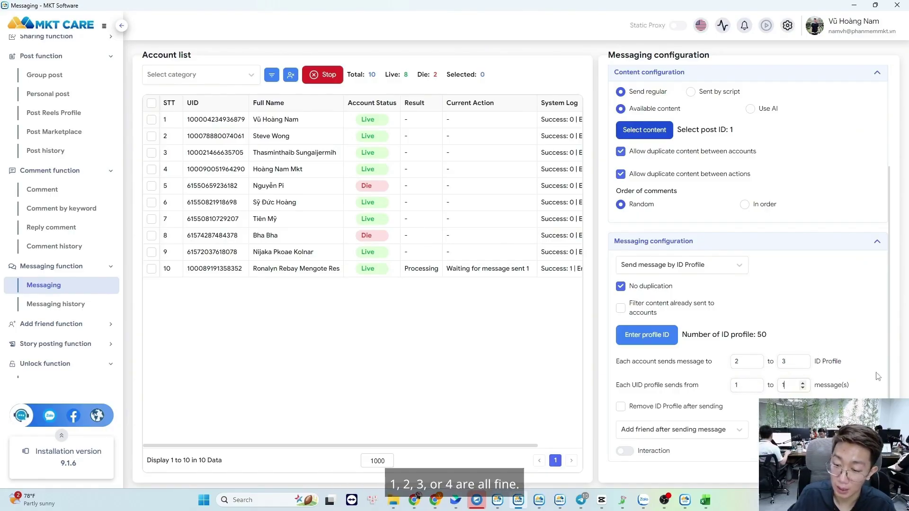
pyautogui.scroll(-1, 735, 417)
pyautogui.click(653, 396)
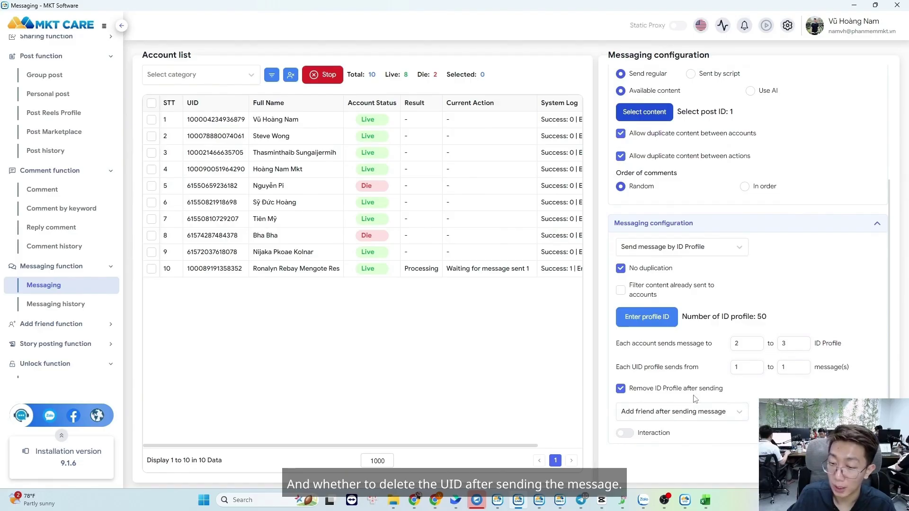
pyautogui.click(722, 418)
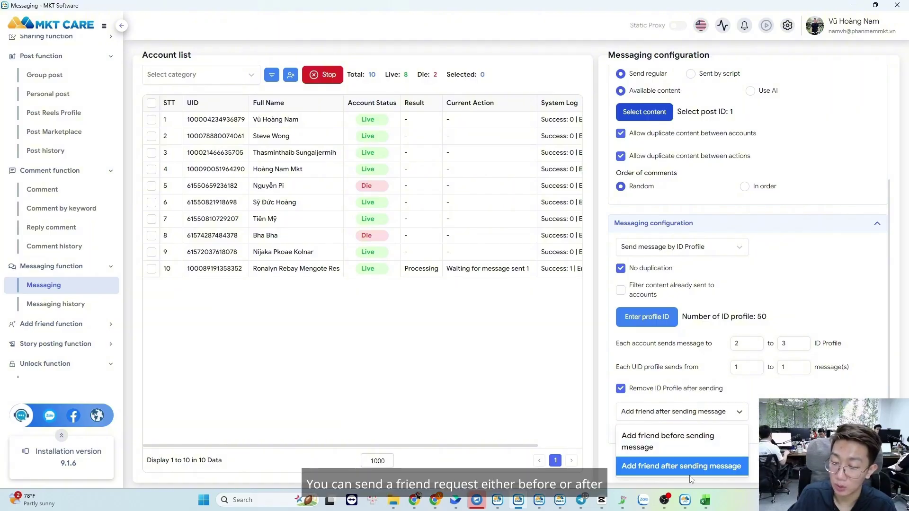
# - Choose to send friend requests before messaging
pyautogui.click(700, 447)
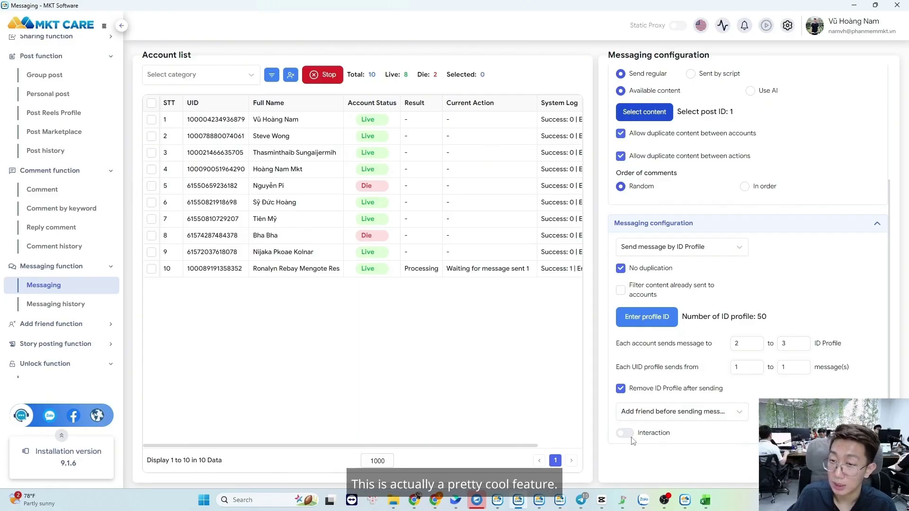
pyautogui.scroll(3, 632, 440)
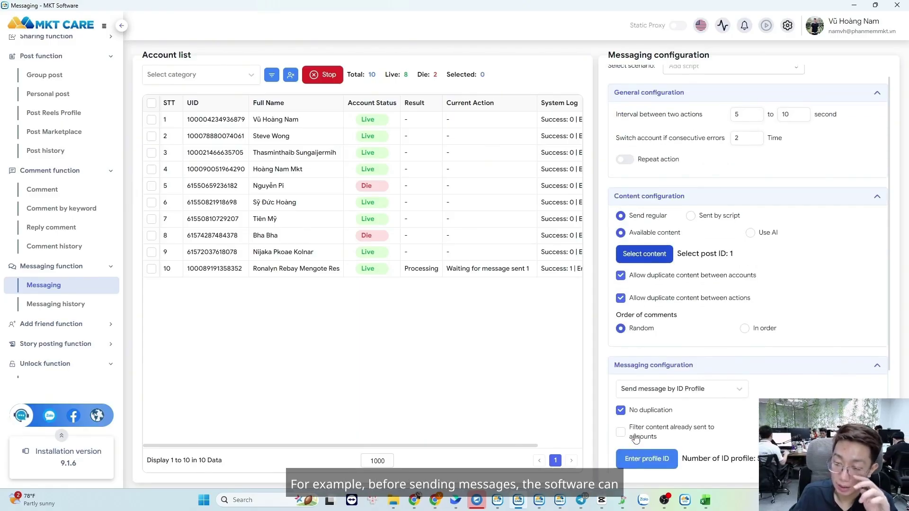
pyautogui.scroll(-3, 632, 443)
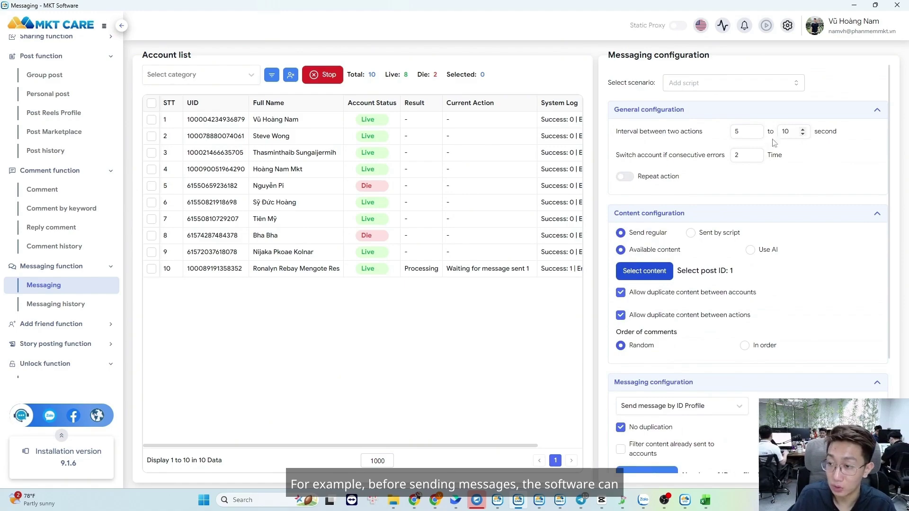
pyautogui.scroll(-2, 773, 287)
pyautogui.scroll(2, 757, 303)
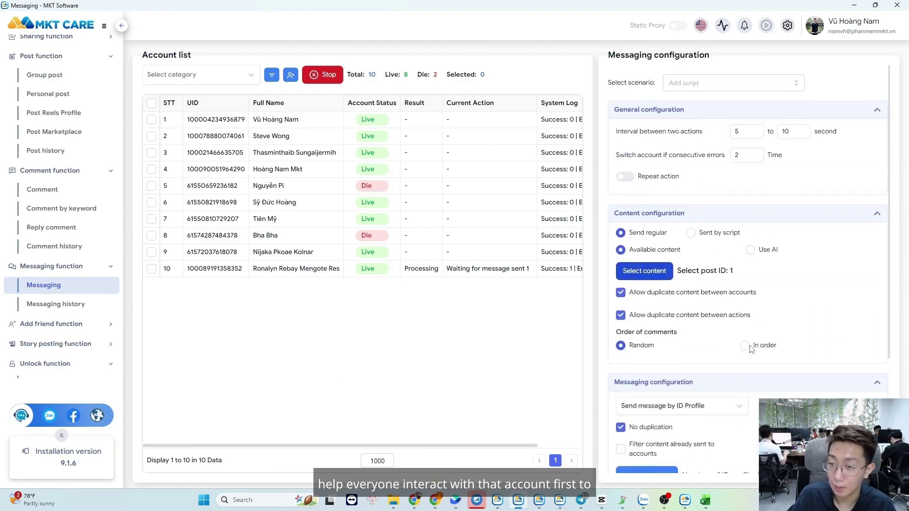
pyautogui.scroll(-3, 710, 360)
# - Enable interaction before messaging with random reactions on 2 posts and commenting off
pyautogui.click(645, 433)
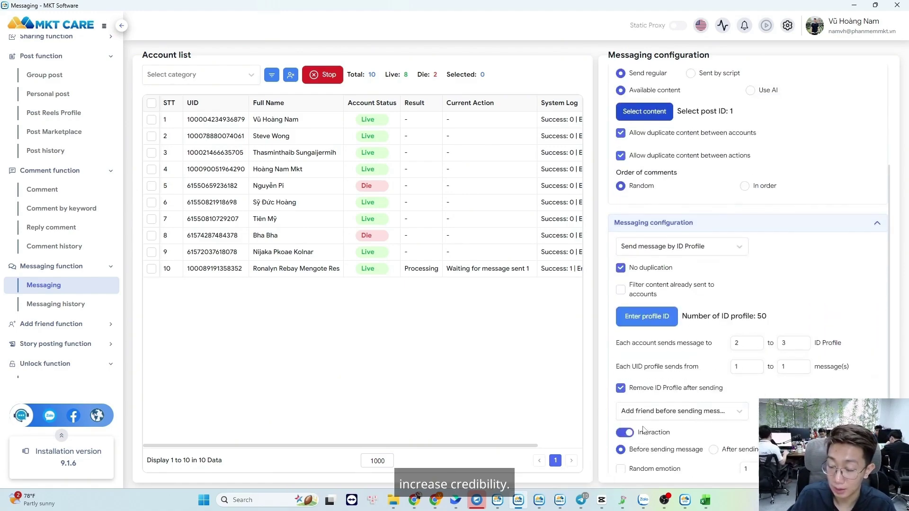
pyautogui.scroll(-2, 645, 432)
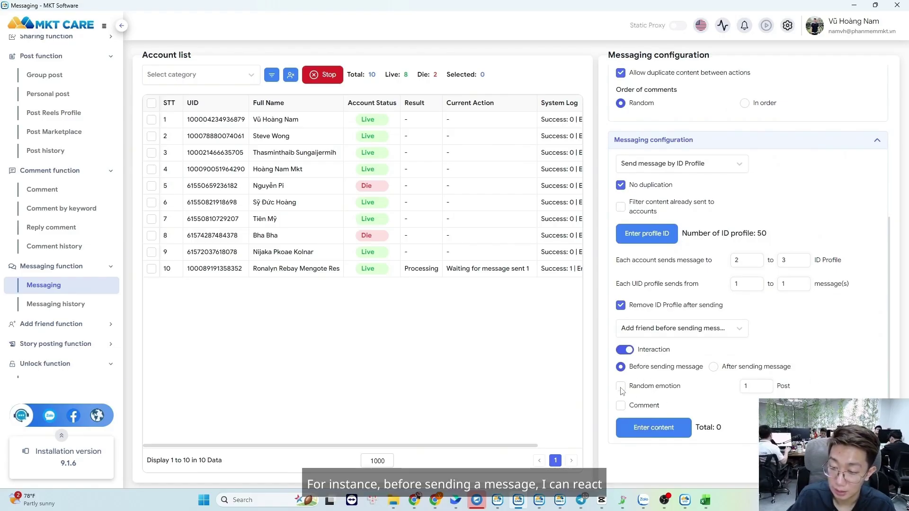
pyautogui.click(621, 387)
pyautogui.click(766, 383)
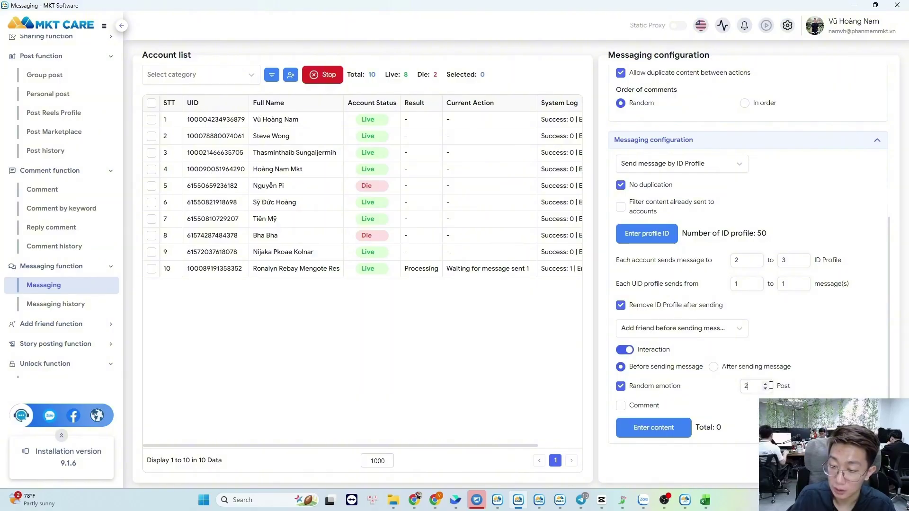
pyautogui.click(643, 407)
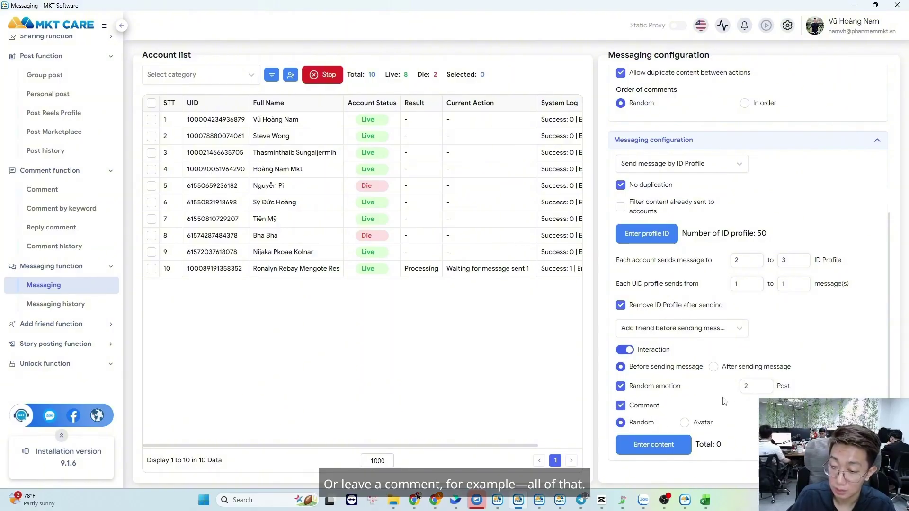
pyautogui.click(637, 407)
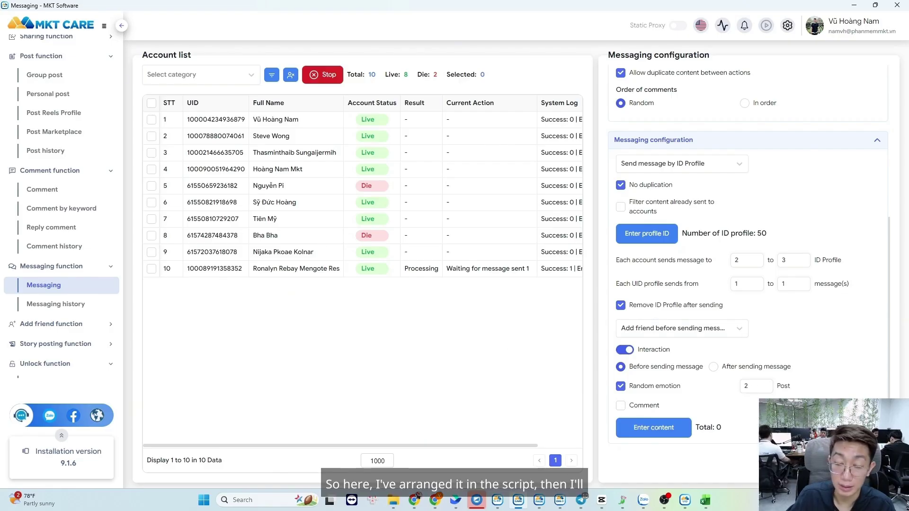
pyautogui.scroll(5, 716, 249)
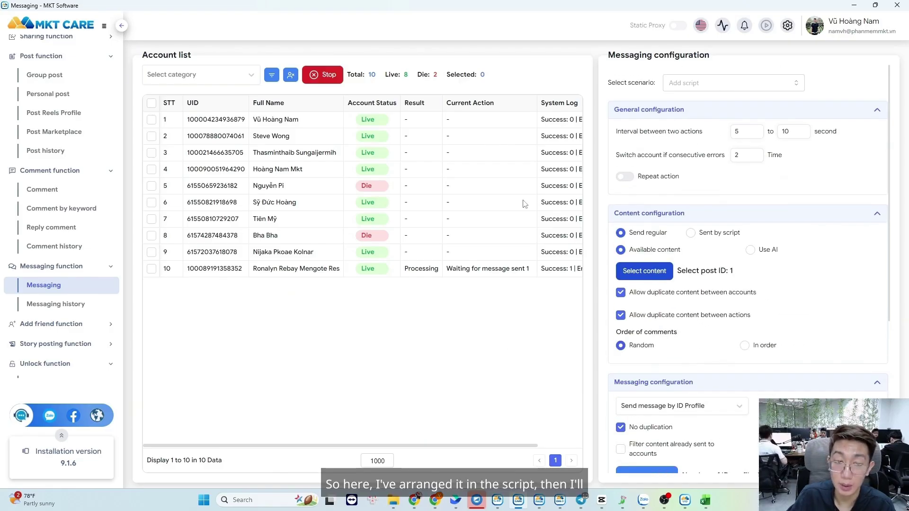
# - Select all accounts except the first, then stop and restart messaging on those nine
pyautogui.click(151, 103)
pyautogui.click(152, 120)
pyautogui.click(322, 76)
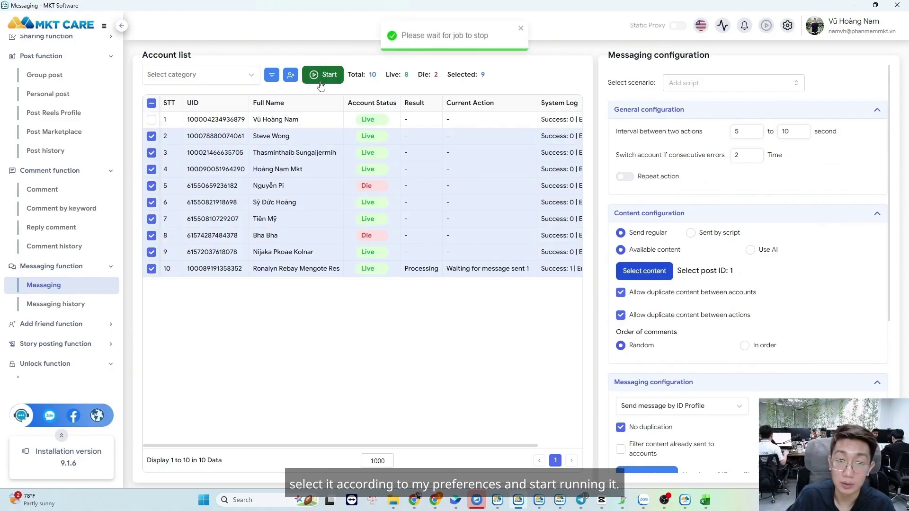
pyautogui.click(322, 83)
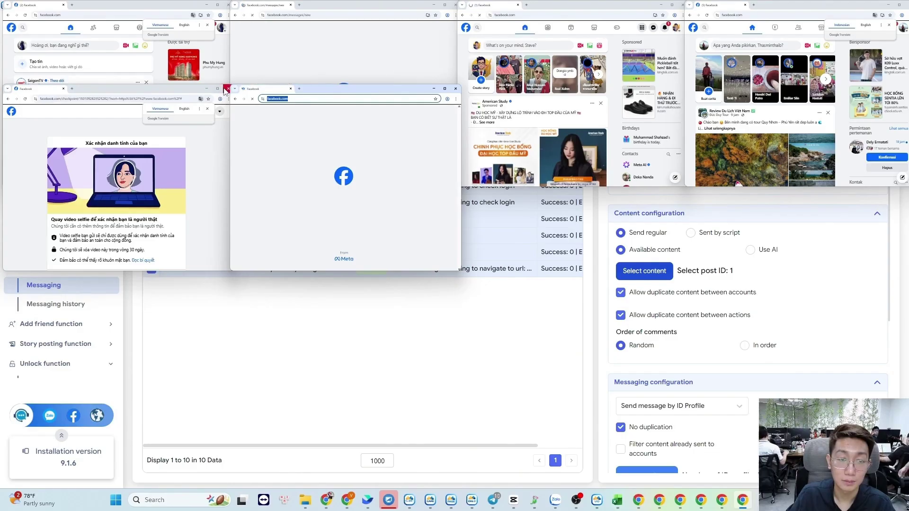
# - Close the identity-checkpoint and captcha checkpoint browser windows
pyautogui.click(221, 89)
pyautogui.click(904, 4)
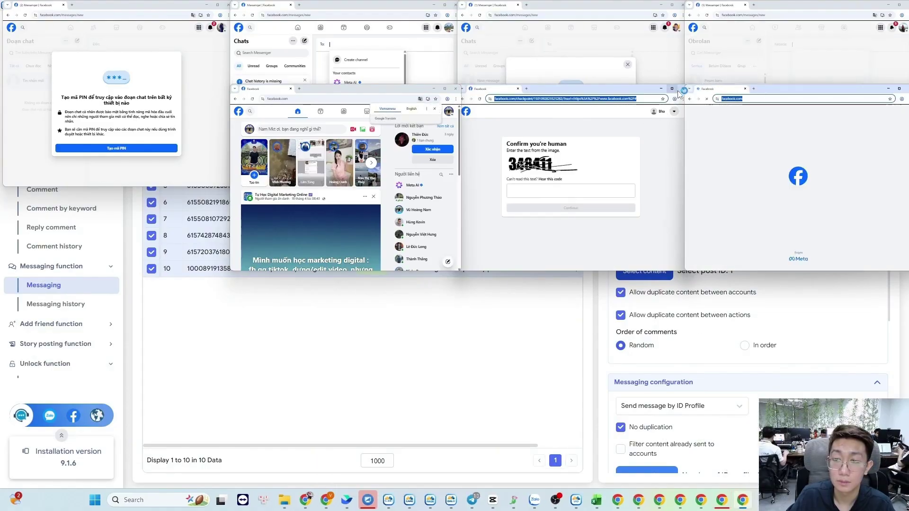
pyautogui.click(682, 88)
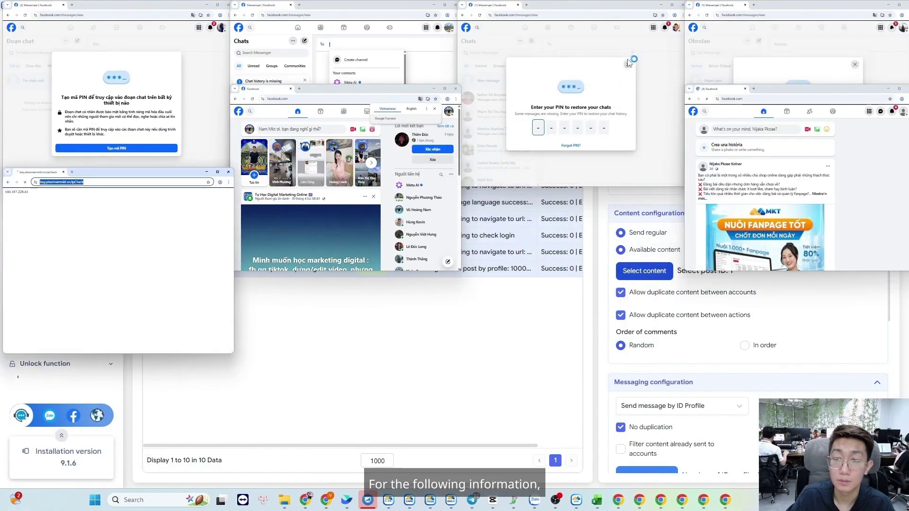
# - Dismiss the chat-restore PIN prompts, continue without restoring chats, and set a new chat PIN
pyautogui.click(628, 65)
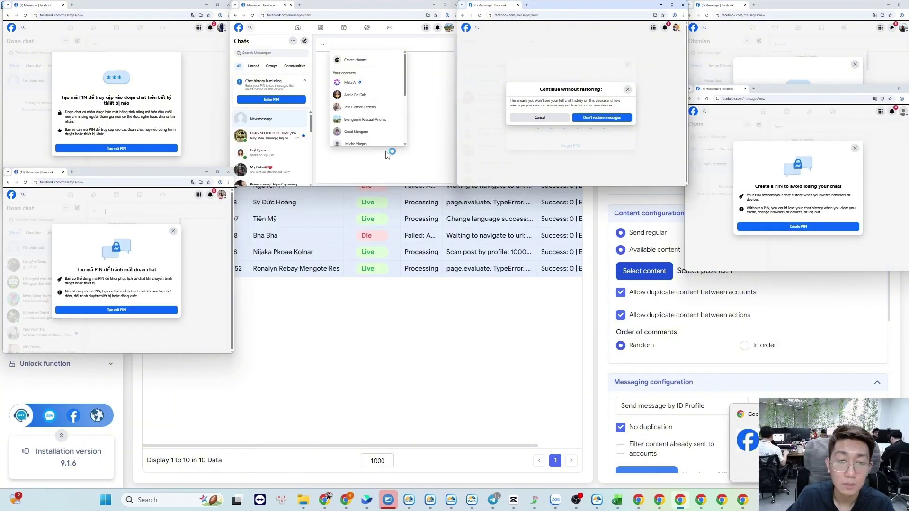
pyautogui.click(172, 232)
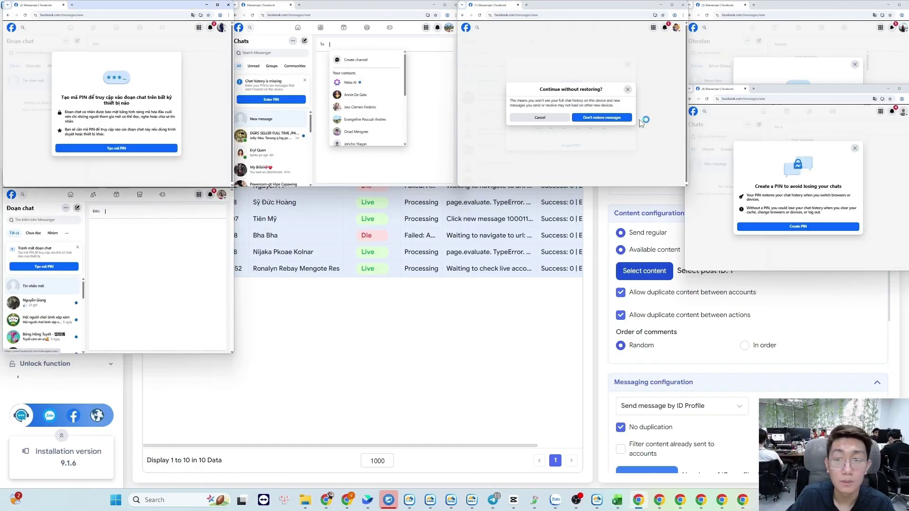
pyautogui.click(628, 90)
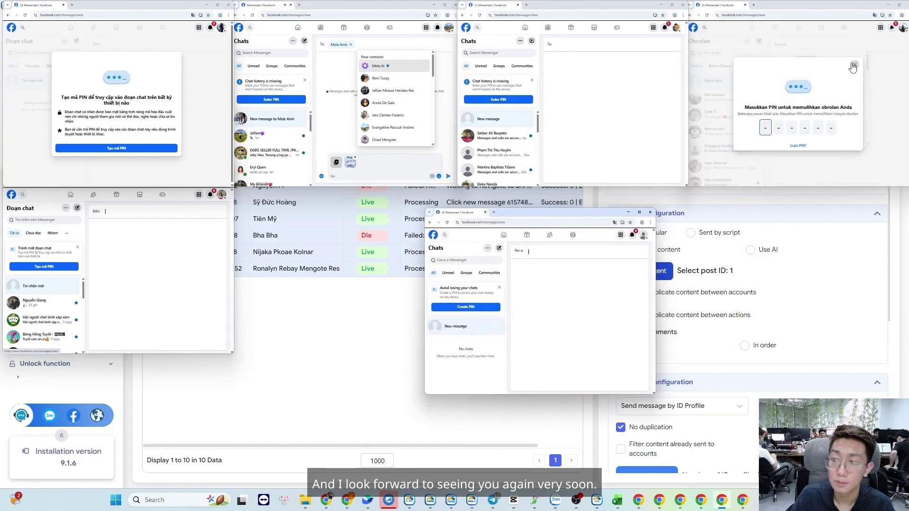
pyautogui.click(852, 65)
pyautogui.click(848, 120)
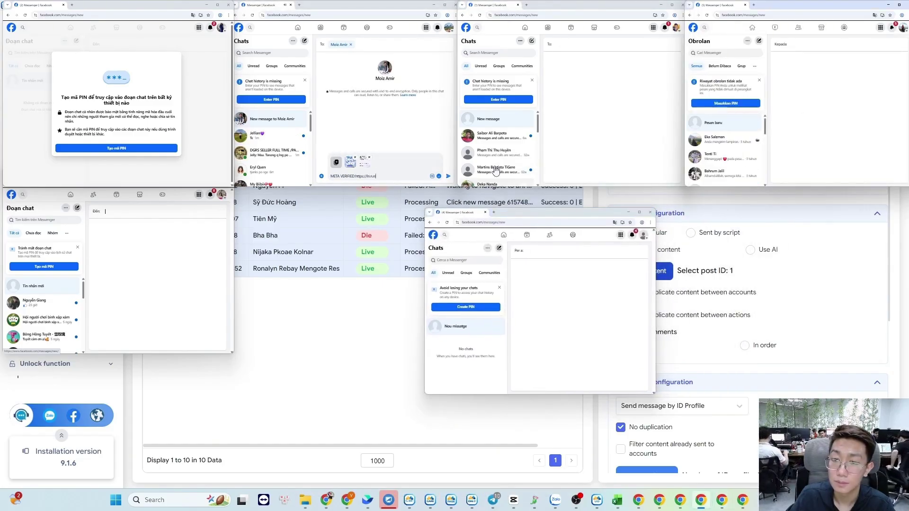
pyautogui.click(155, 150)
pyautogui.write('0000')
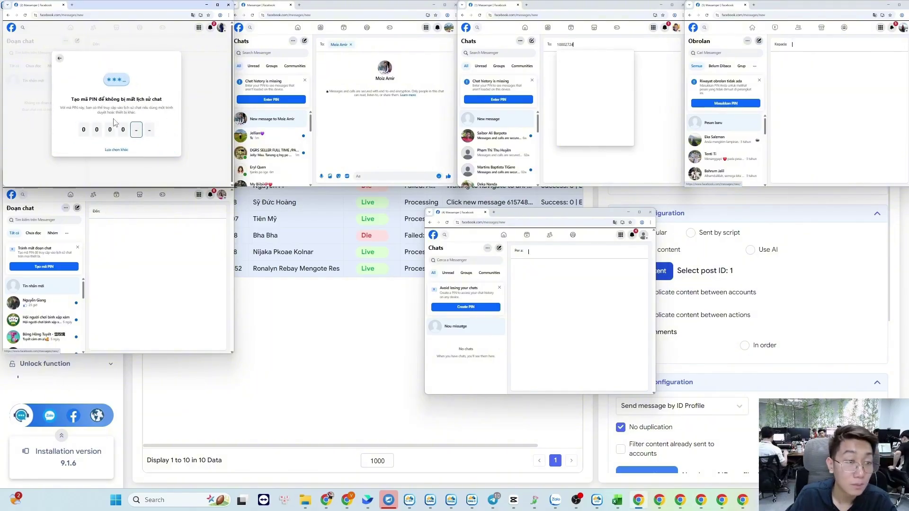
pyautogui.write('00000000')
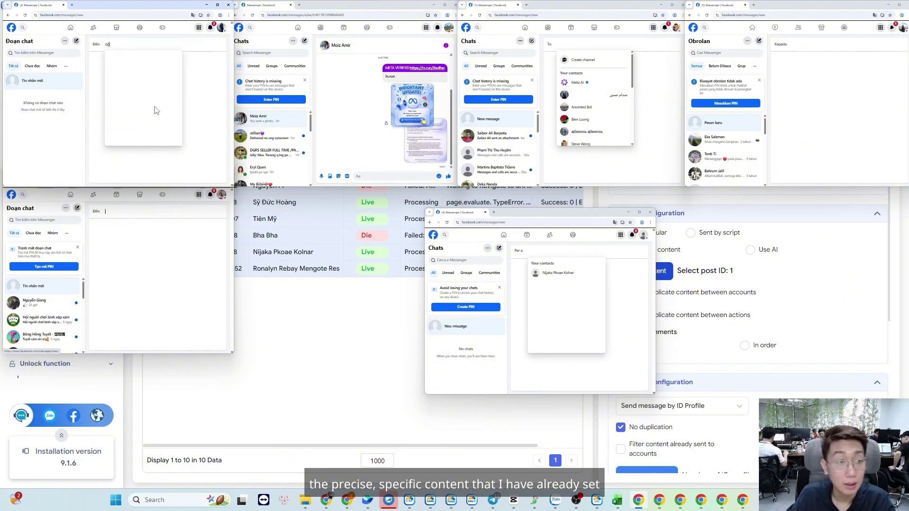
# - Return to MKT Care, then bring up each bot's Messenger window from the Chrome taskbar icons
pyautogui.click(256, 325)
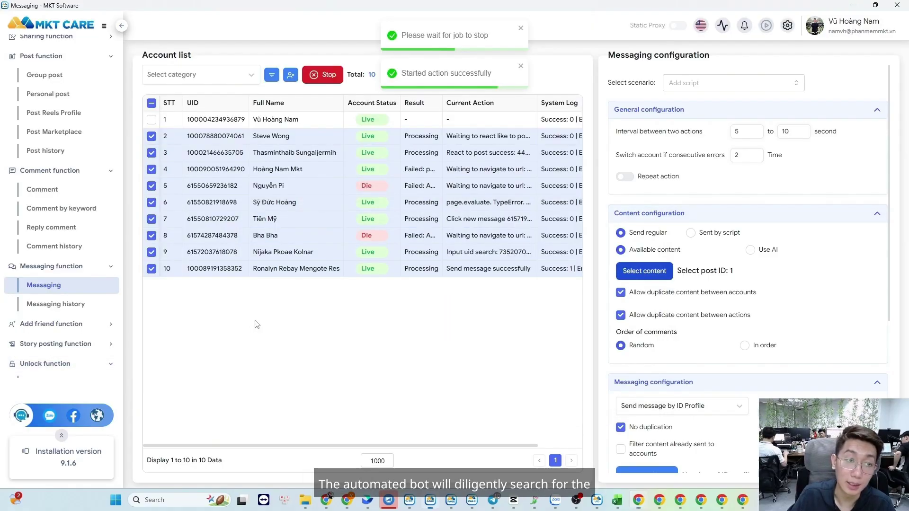
pyautogui.click(678, 501)
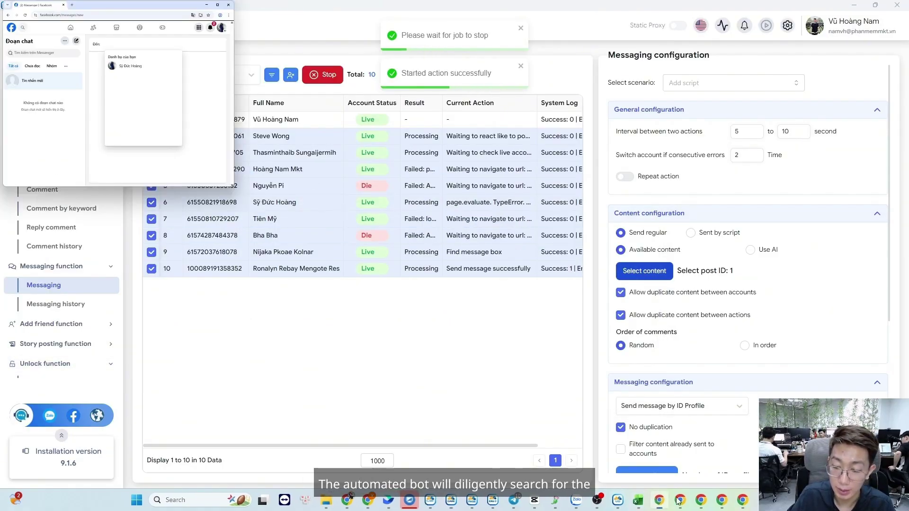
pyautogui.click(679, 501)
pyautogui.click(701, 500)
pyautogui.click(722, 500)
pyautogui.click(745, 501)
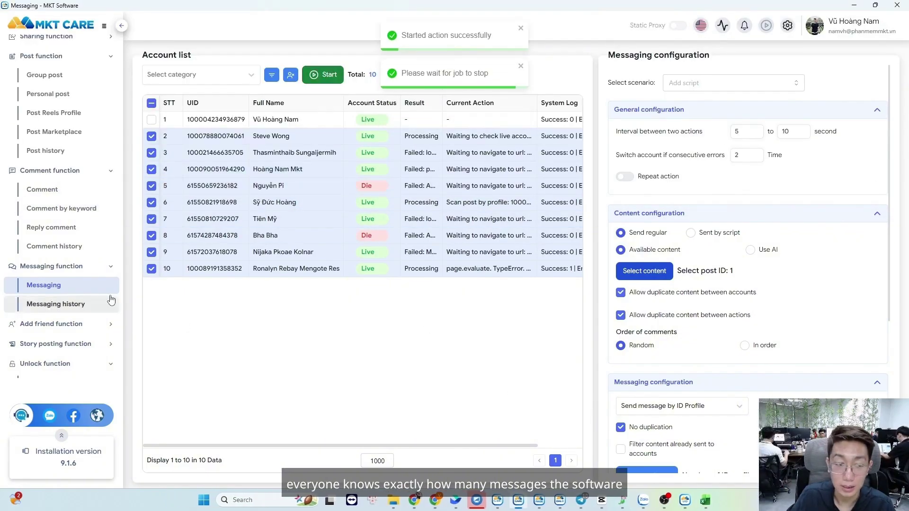
# - Open Messaging history under Messaging function to see the 2 sent messages
pyautogui.click(73, 305)
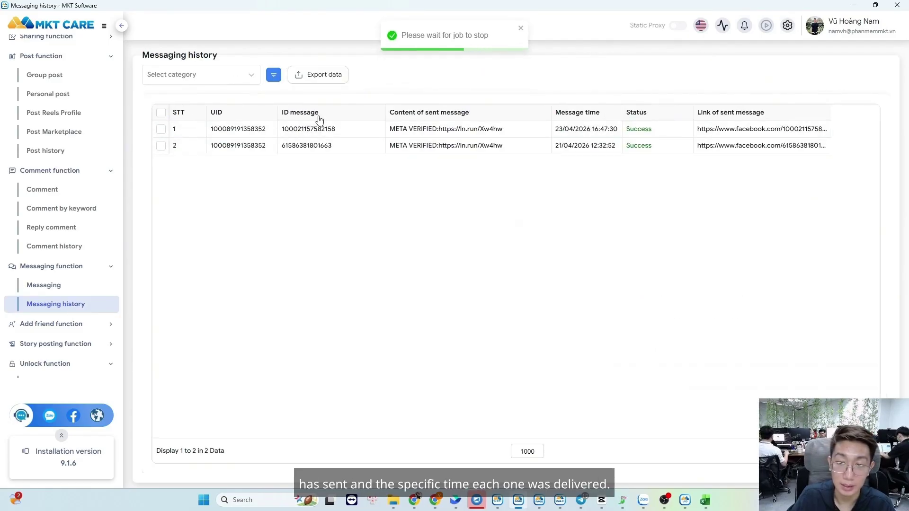